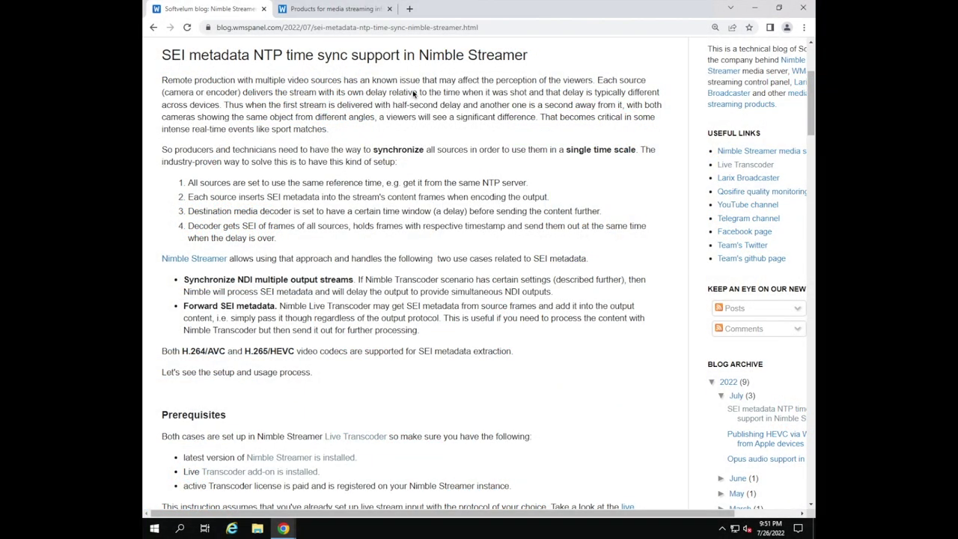
# Open the osa-vm-2019 server's details in WMSPanel and check its software version, Transcoder package and SRT package
pyautogui.click(316, 13)
pyautogui.click(700, 63)
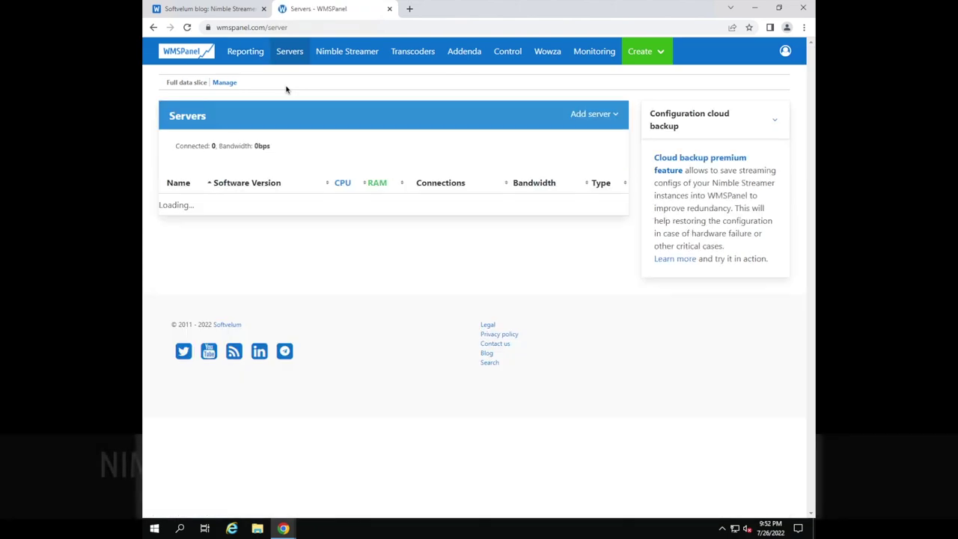
pyautogui.click(207, 269)
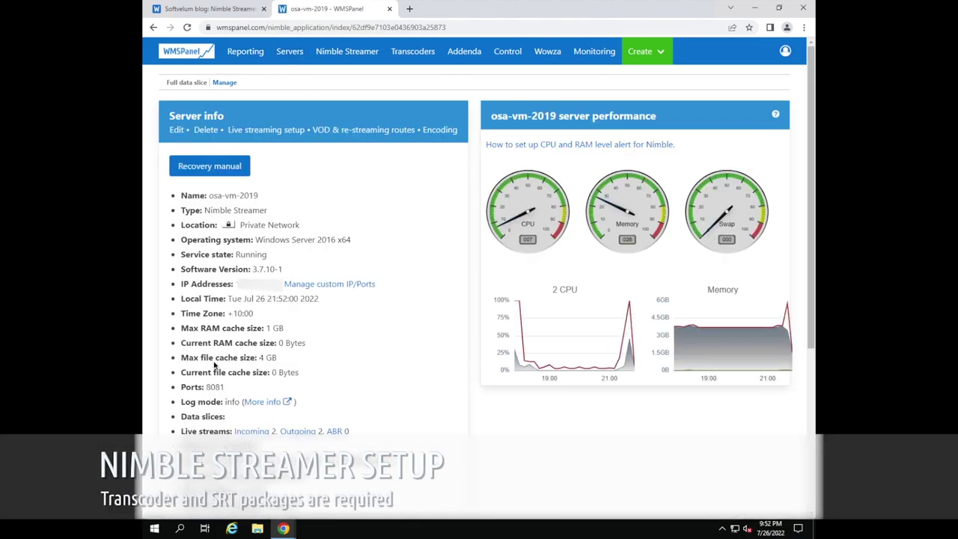
pyautogui.scroll(-2, 216, 365)
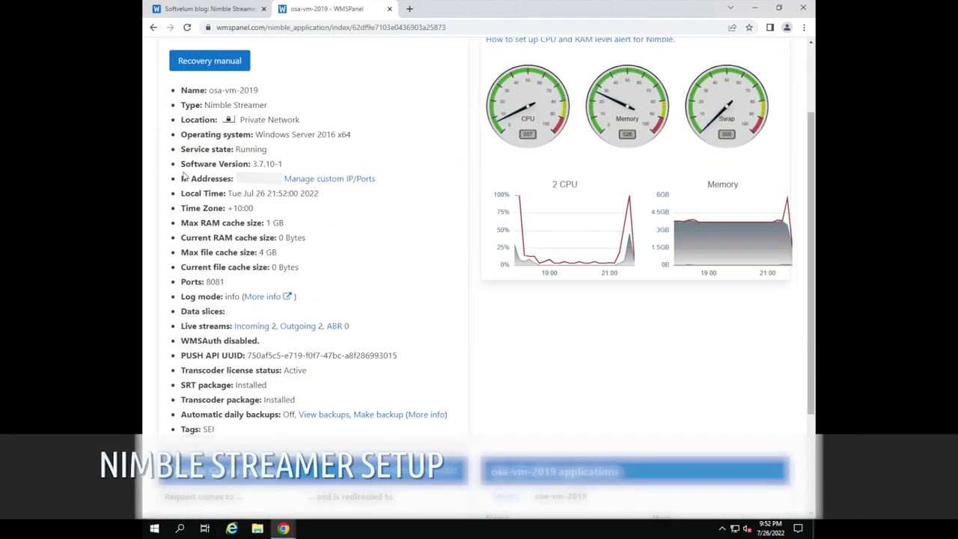
pyautogui.moveTo(180, 164); pyautogui.dragTo(289, 164)
pyautogui.moveTo(188, 400); pyautogui.dragTo(300, 401)
pyautogui.moveTo(178, 386); pyautogui.dragTo(268, 386)
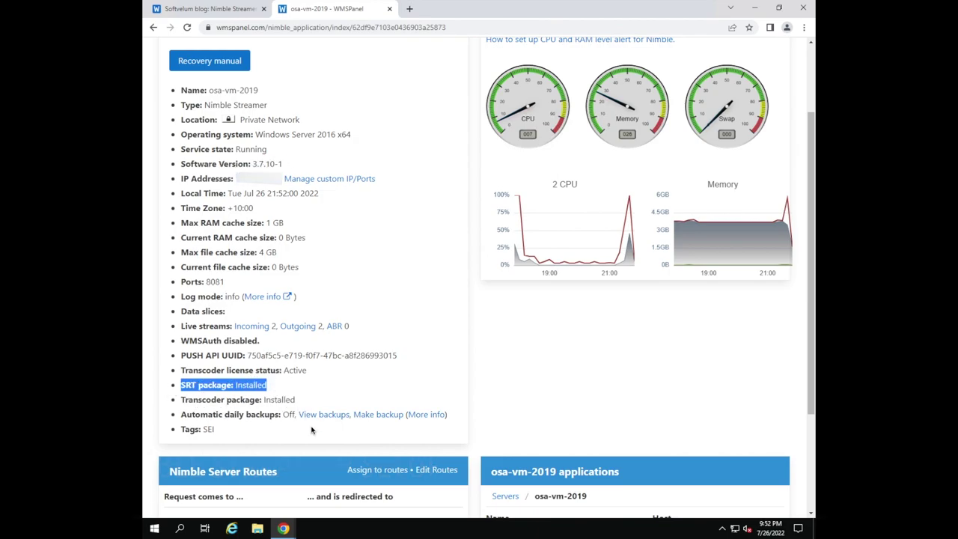
# Add an incoming SRT stream in the server's MPEGTS In settings, listening on local IP 0.0.0.0 and port 49001
pyautogui.scroll(2, 255, 180)
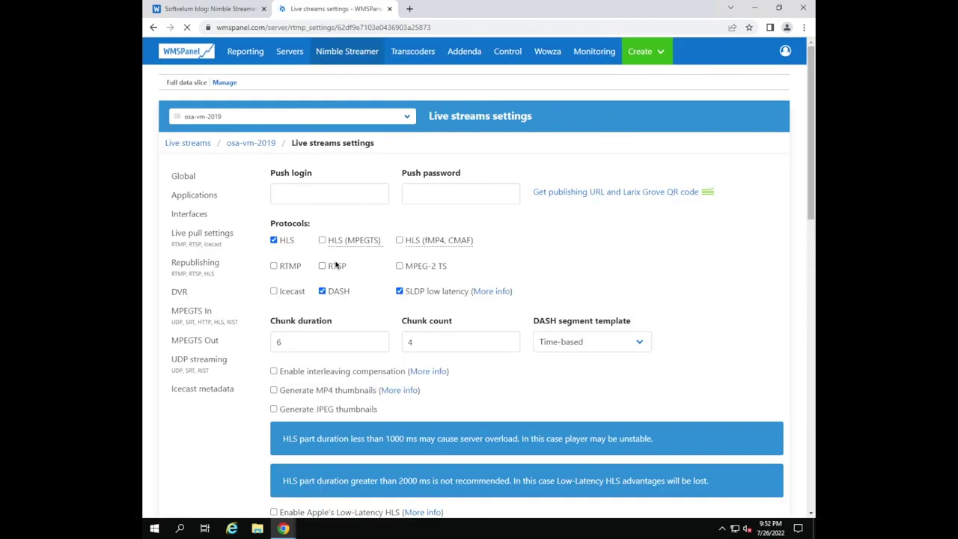
pyautogui.click(191, 323)
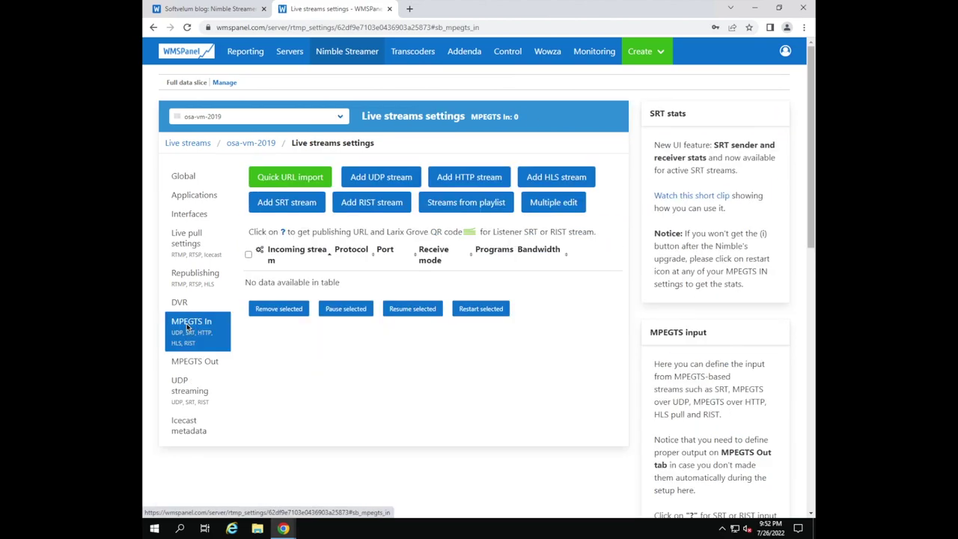
pyautogui.click(292, 203)
pyautogui.click(352, 205)
pyautogui.click(566, 184)
pyautogui.click(588, 204)
# Describe the SRT stream as "Stream number one", set its outgoing application to encoder with a stream name, and save it
pyautogui.click(370, 274)
pyautogui.click(380, 302)
pyautogui.click(370, 368)
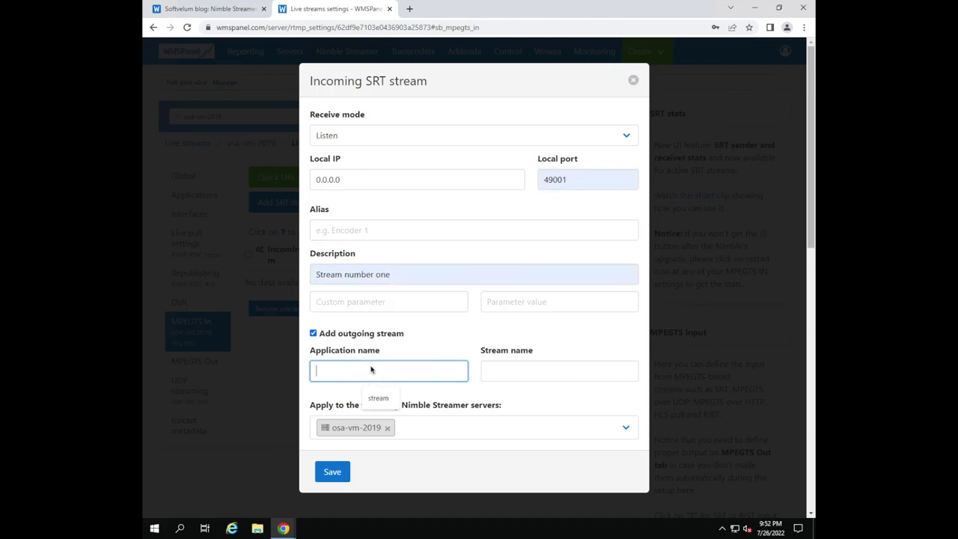
pyautogui.write('encoder')
pyautogui.click(484, 375)
pyautogui.click(543, 395)
pyautogui.click(334, 472)
# Add a second incoming SRT stream listening on local IP 0.0.0.0 and port 49002
pyautogui.click(305, 207)
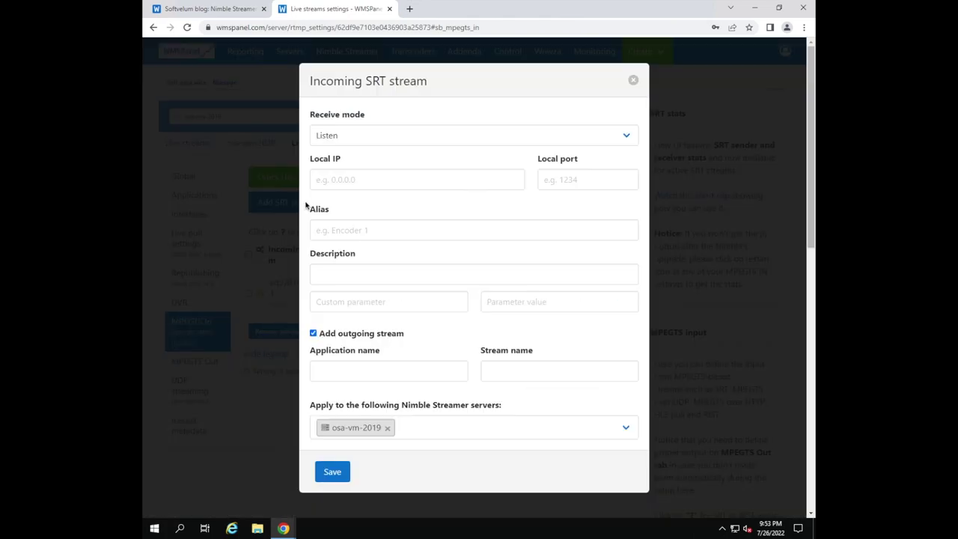
pyautogui.click(390, 180)
pyautogui.click(352, 199)
pyautogui.click(548, 187)
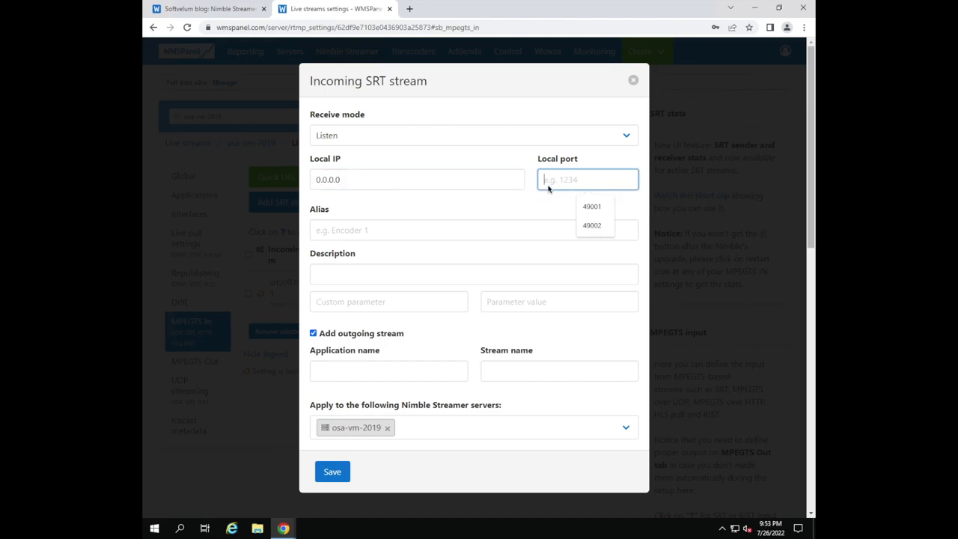
pyautogui.click(596, 224)
# Give the second SRT stream outgoing application encoder, stream name two and description "Stream number two", and save it
pyautogui.click(368, 372)
pyautogui.click(381, 414)
pyautogui.click(529, 374)
pyautogui.click(546, 418)
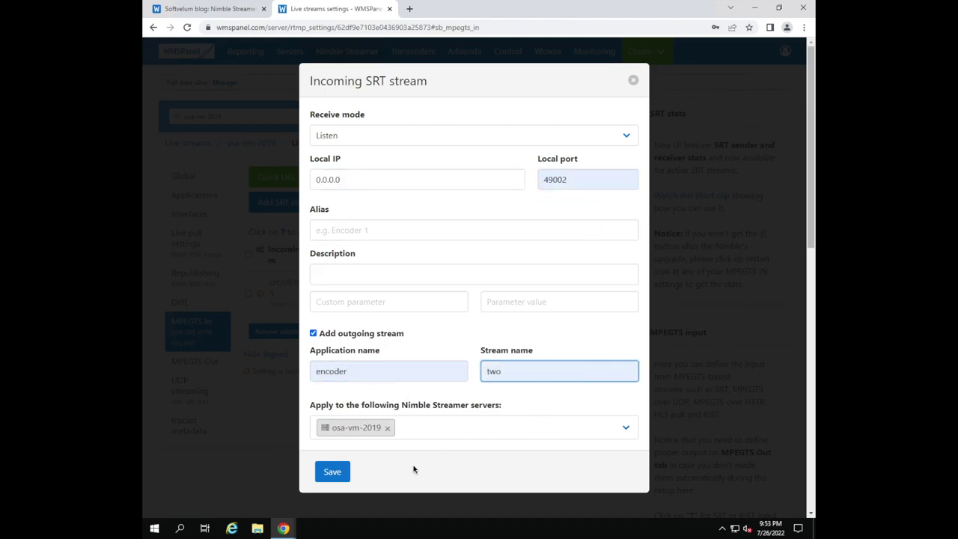
pyautogui.click(342, 273)
pyautogui.click(384, 305)
pyautogui.doubleClick(383, 274)
pyautogui.write('two')
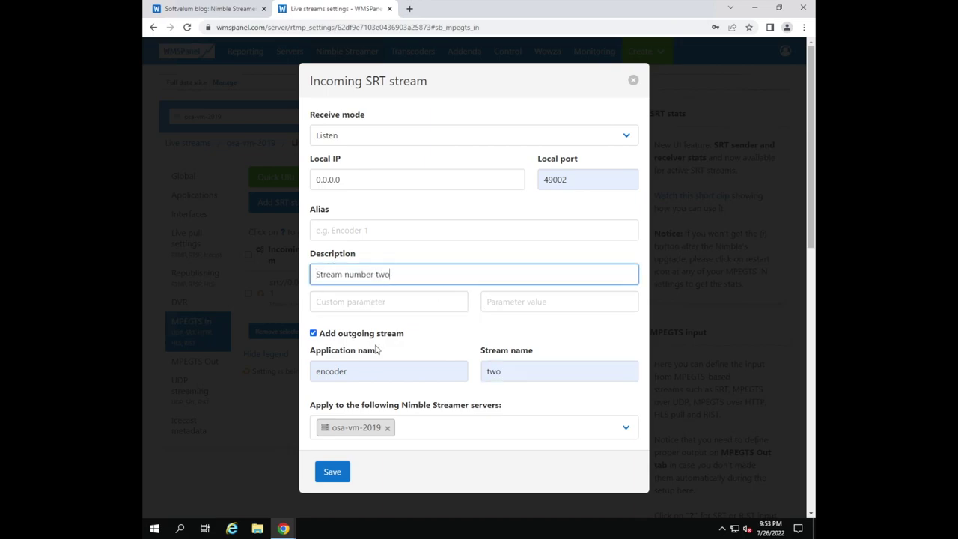
pyautogui.click(332, 473)
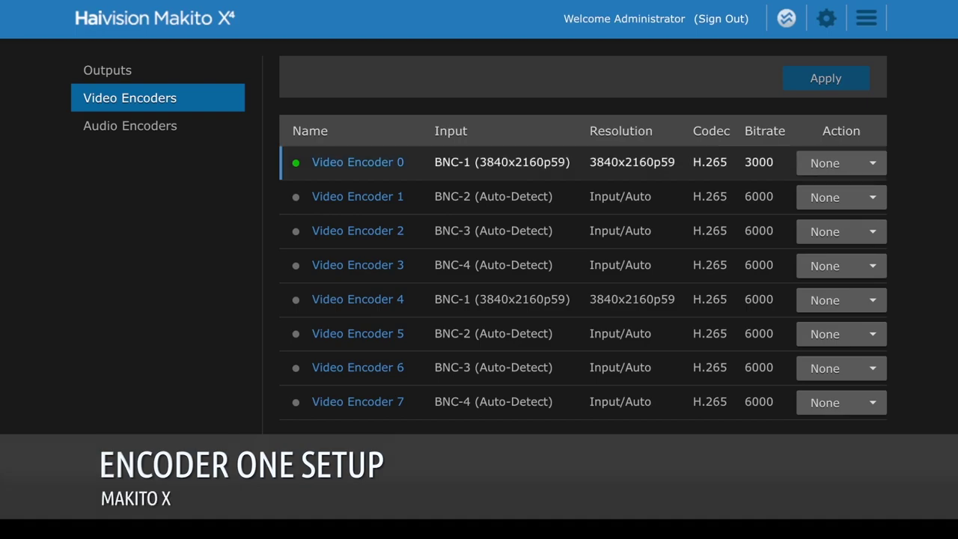
# In the Makito X4 interface, set Video Encoder 0 to the HEVC/H.265 codec with the Main 4:2:2 10 encoding profile
pyautogui.click(358, 162)
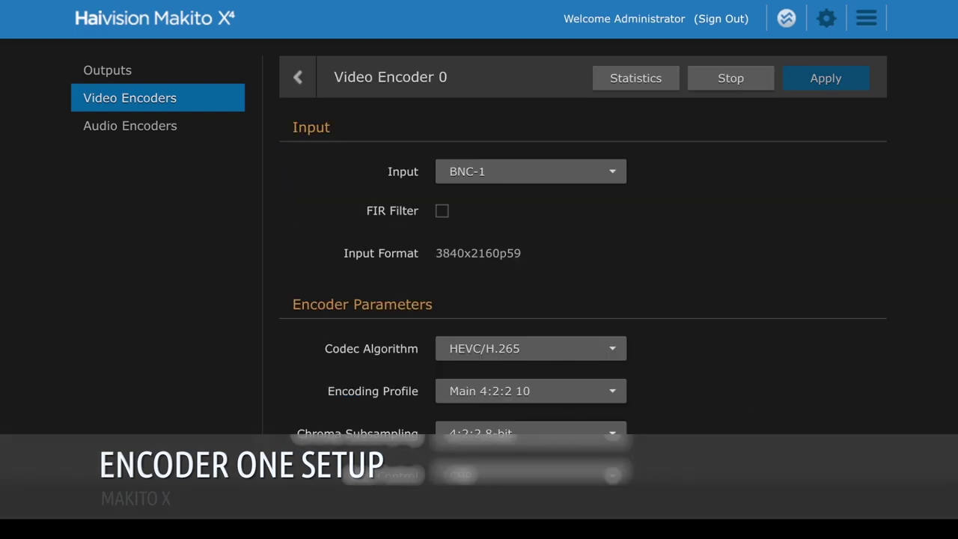
pyautogui.scroll(-1, 582, 269)
pyautogui.scroll(-1, 582, 269)
pyautogui.click(531, 233)
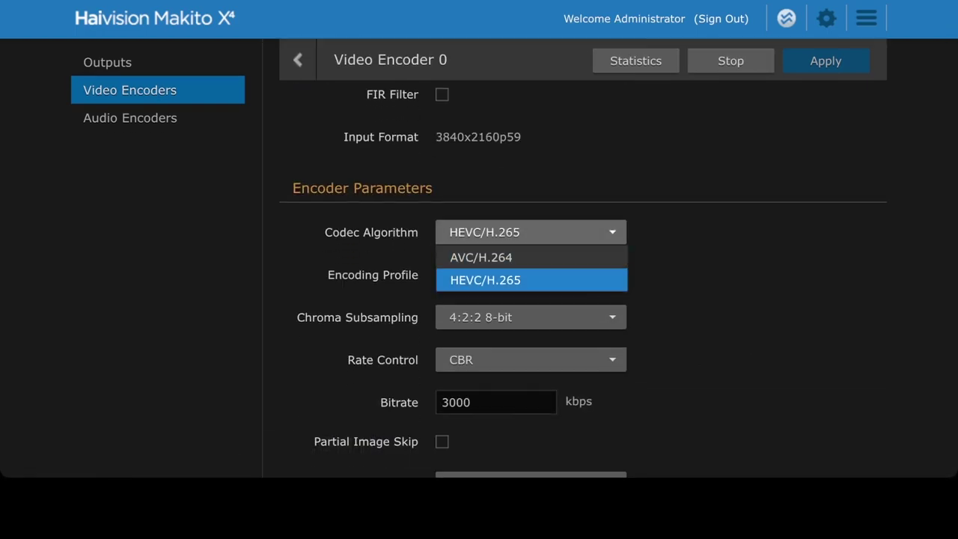
pyautogui.click(531, 280)
pyautogui.click(531, 275)
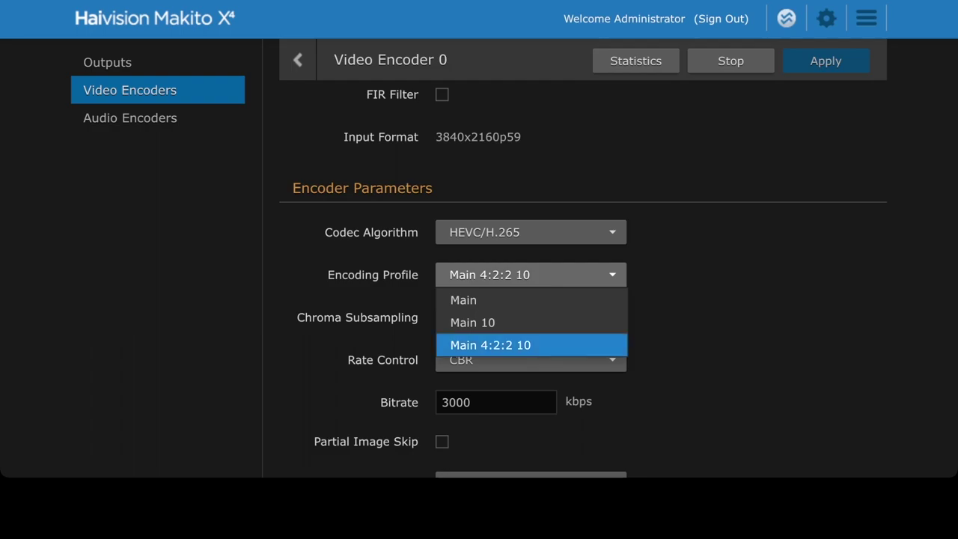
pyautogui.click(491, 346)
# Choose 4:2:2 8-bit chroma subsampling and CBR rate control for Video Encoder 0, with a bitrate of 3000 kbps
pyautogui.click(531, 318)
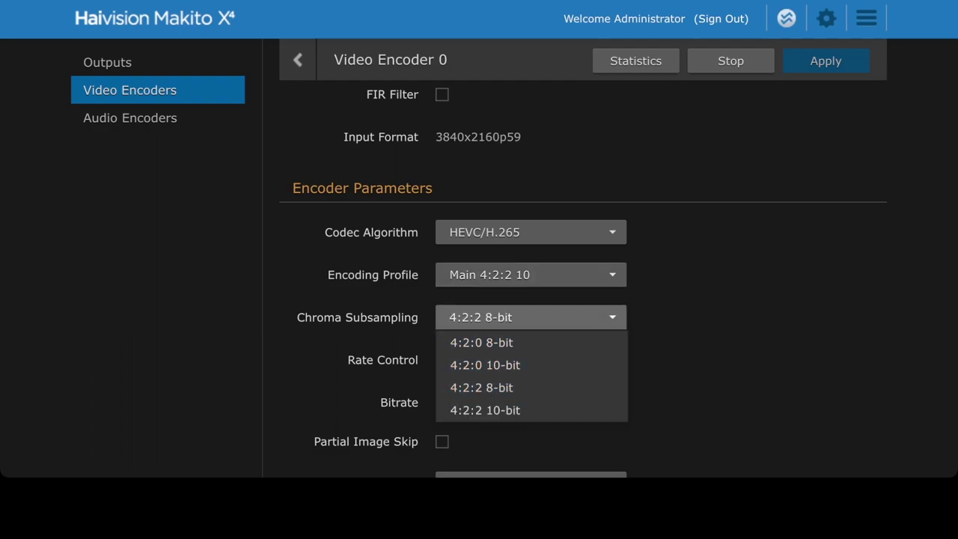
pyautogui.click(494, 388)
pyautogui.click(531, 360)
pyautogui.click(462, 385)
pyautogui.click(495, 403)
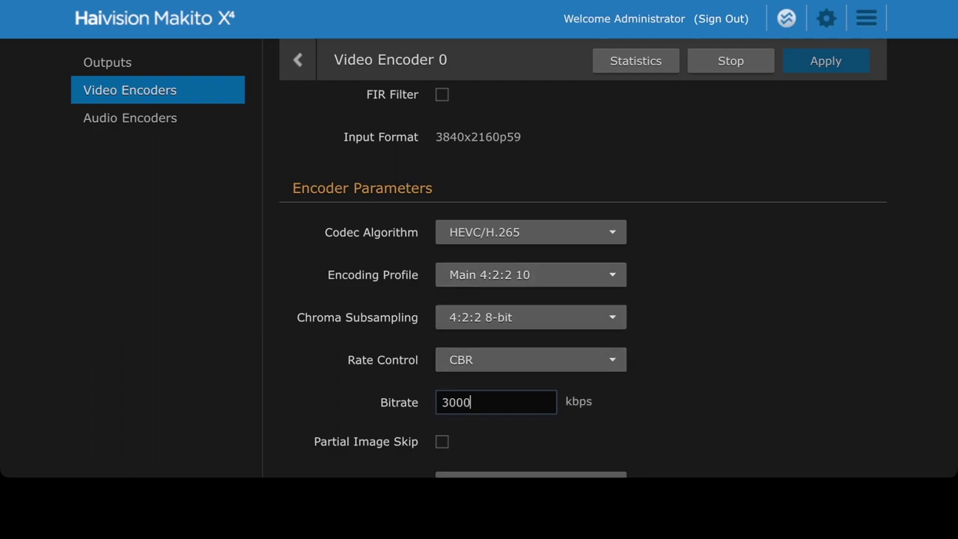
pyautogui.click(674, 403)
# Keep IBBP framing, set the counting mode to UTC Conversion, and return to the video encoder list
pyautogui.scroll(-4, 583, 278)
pyautogui.click(530, 235)
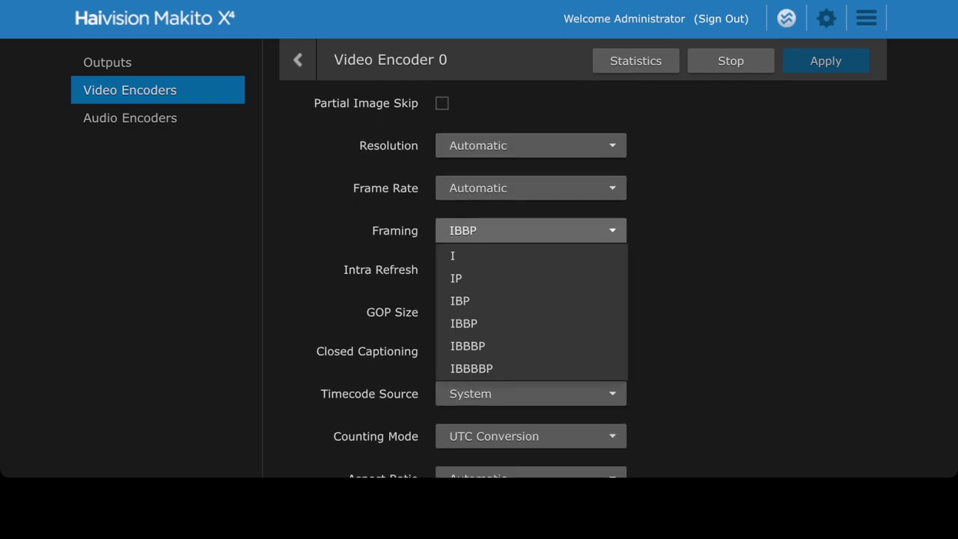
pyautogui.click(531, 230)
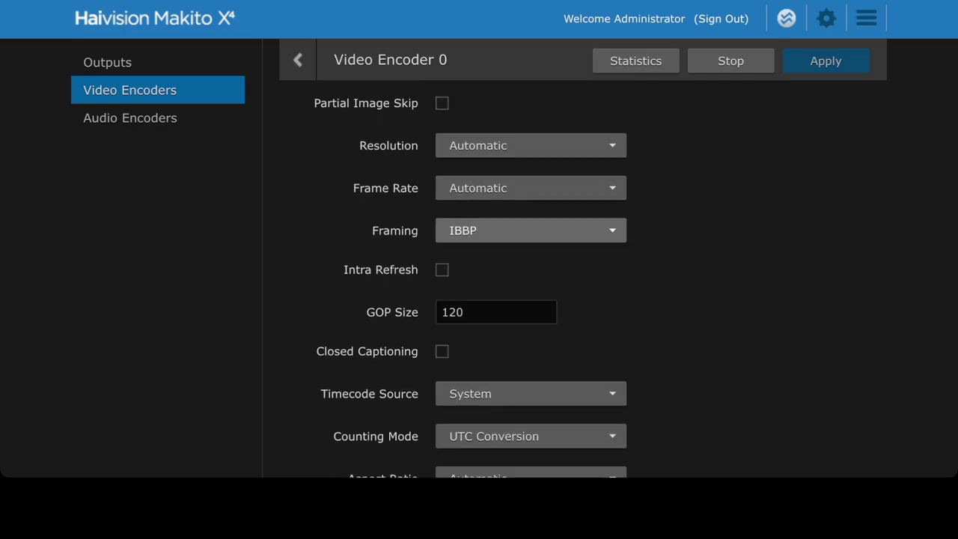
pyautogui.scroll(-2, 531, 279)
pyautogui.click(531, 327)
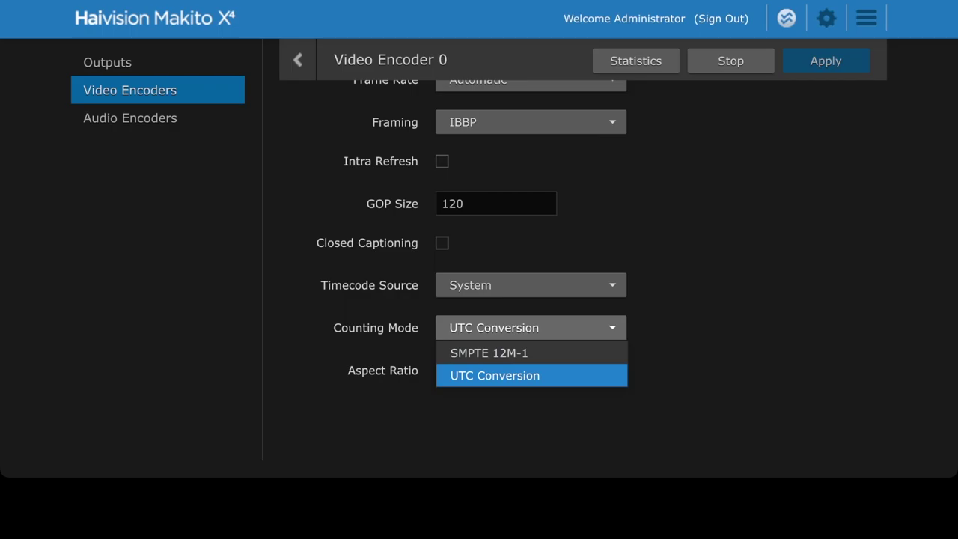
pyautogui.click(531, 376)
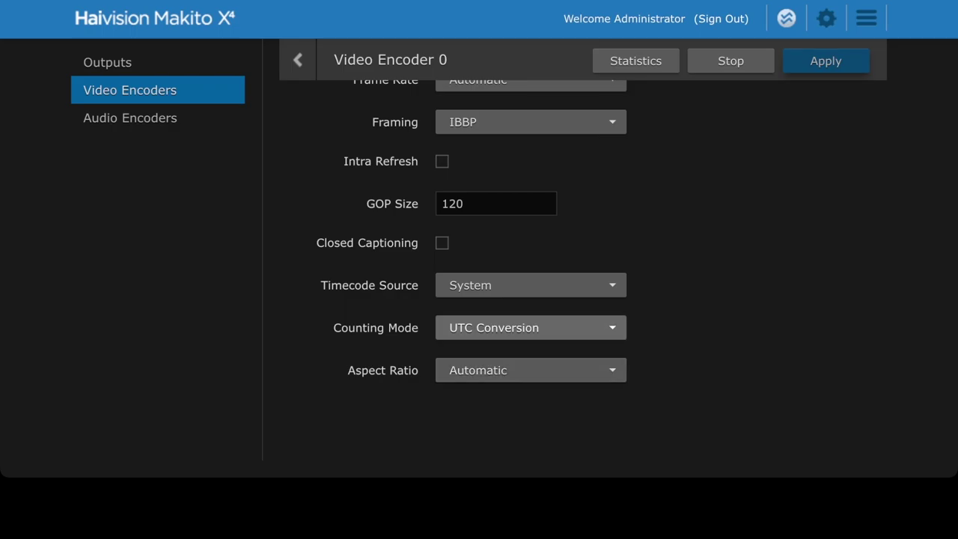
pyautogui.click(297, 60)
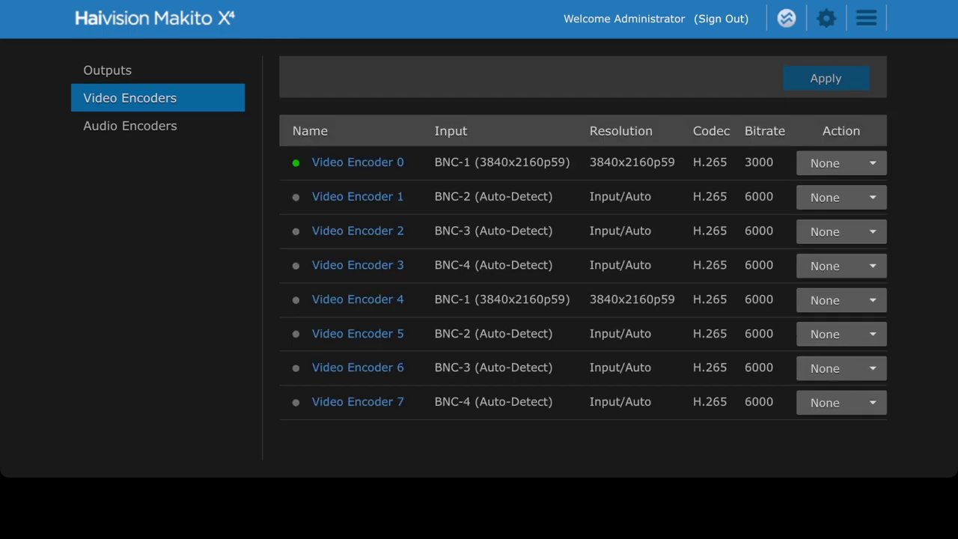
# Restart Video Encoder 0 by applying the Stop action and then the Start action
pyautogui.click(842, 163)
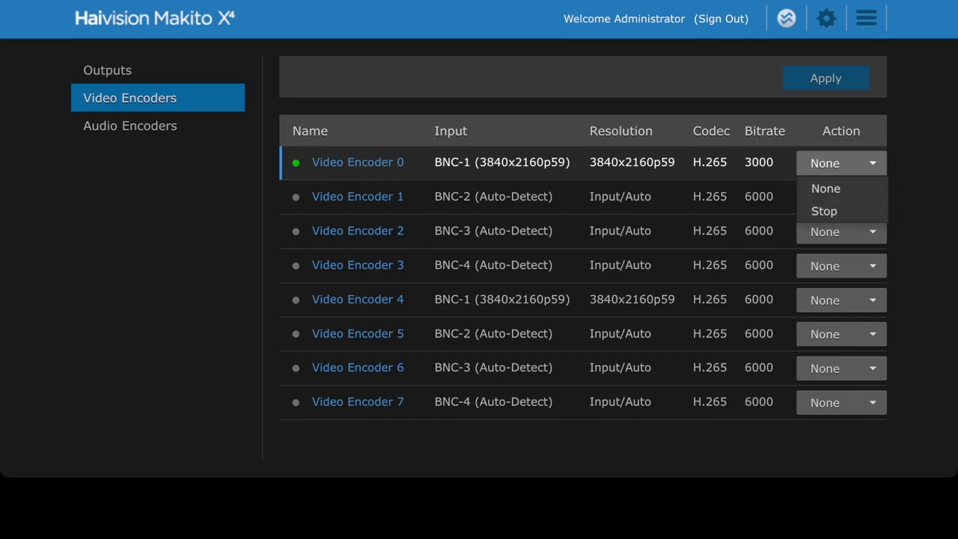
pyautogui.click(826, 211)
pyautogui.click(826, 78)
pyautogui.click(841, 163)
pyautogui.click(826, 211)
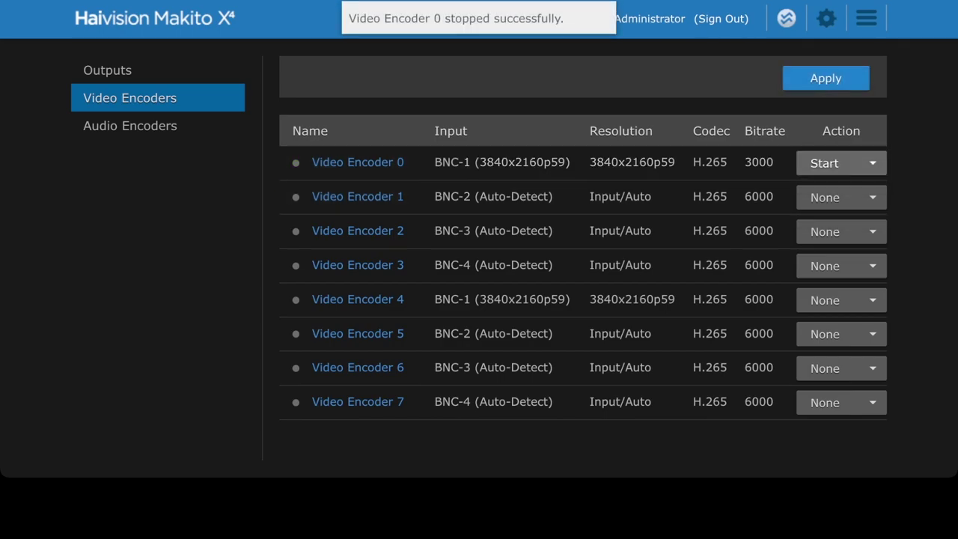
pyautogui.click(826, 77)
# Open the gw1 output's settings and choose TS over SRT as its protocol
pyautogui.click(107, 71)
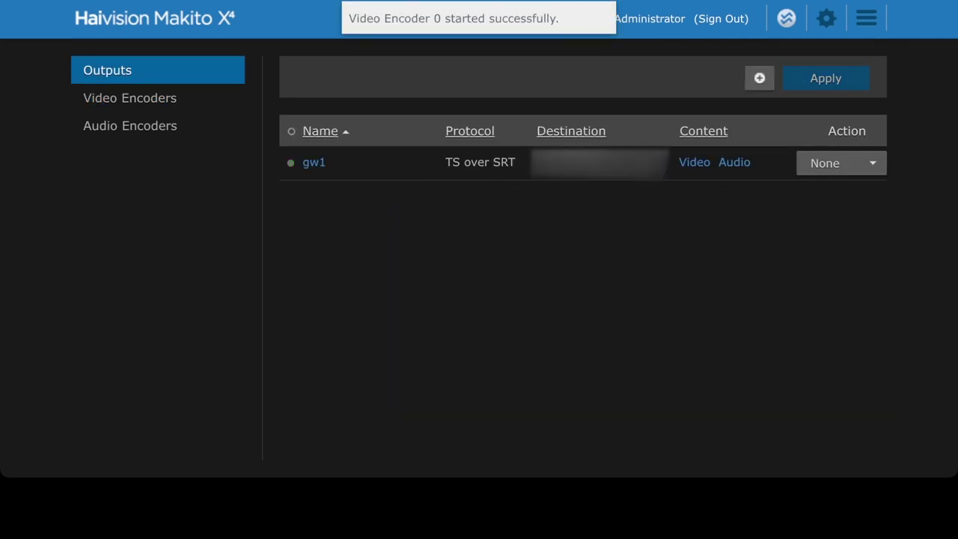
pyautogui.click(313, 163)
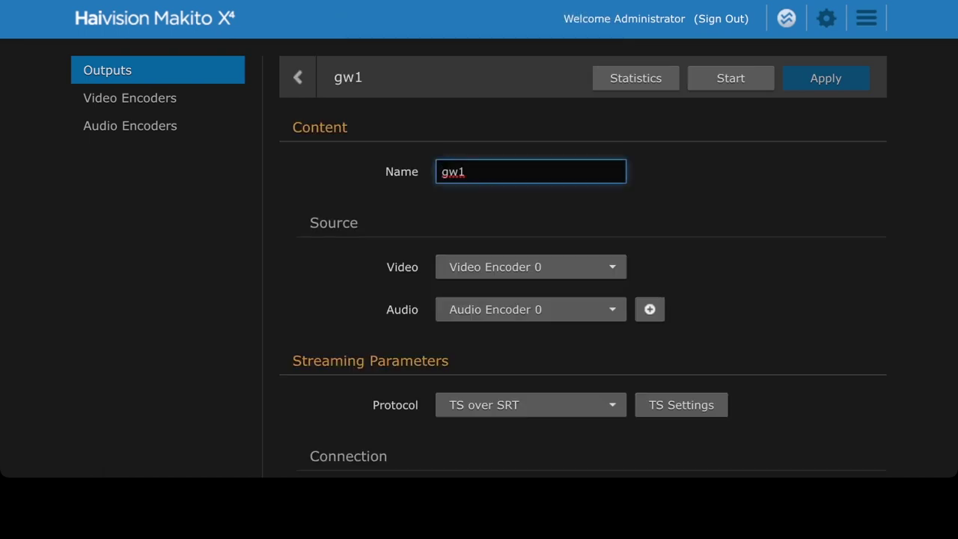
pyautogui.scroll(-2, 584, 258)
pyautogui.click(531, 289)
pyautogui.click(531, 360)
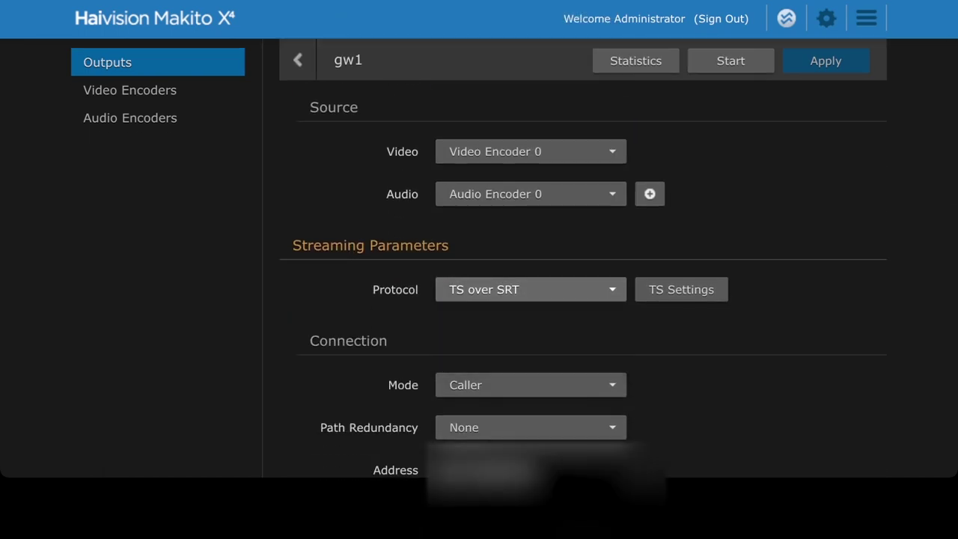
# Set the gw1 output's SRT latency to 500 ms and start the output
pyautogui.scroll(-3, 531, 359)
pyautogui.scroll(-3, 531, 277)
pyautogui.doubleClick(479, 186)
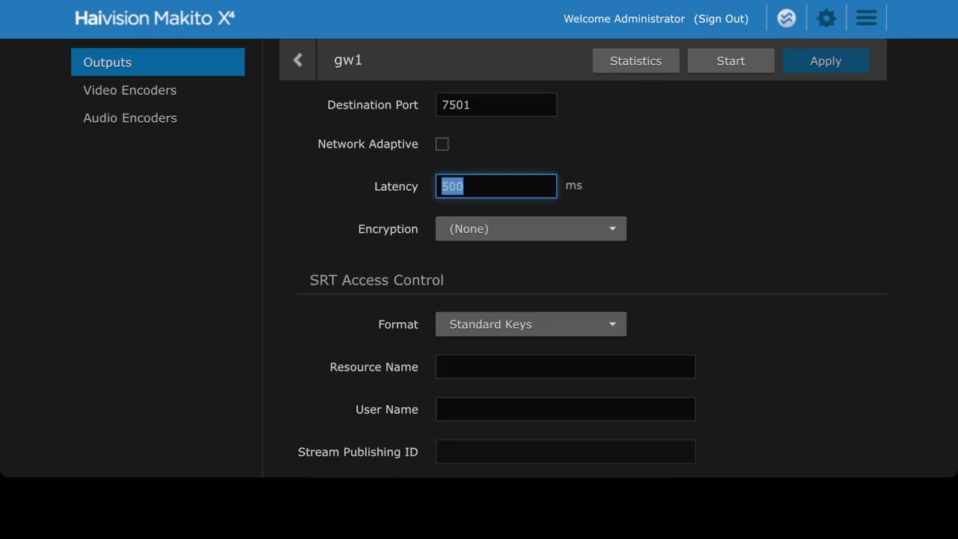
pyautogui.write('500')
pyautogui.scroll(-4, 584, 300)
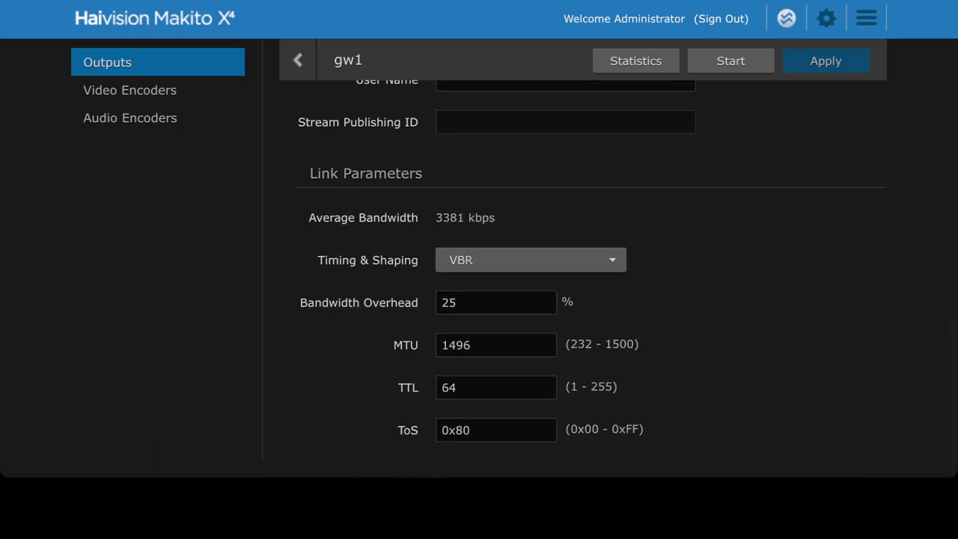
pyautogui.click(731, 61)
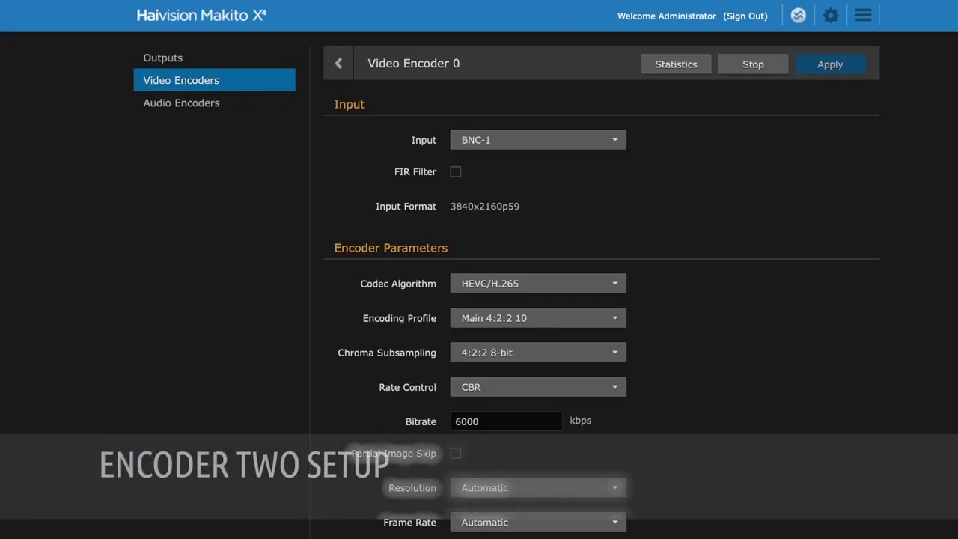
# On the second Makito X4, set Video Encoder 0 to HEVC/H.265, Main 4:2:2 10 profile and 4:2:2 8-bit chroma subsampling
pyautogui.scroll(-1, 538, 299)
pyautogui.click(538, 210)
pyautogui.click(491, 250)
pyautogui.click(539, 245)
pyautogui.click(498, 301)
pyautogui.click(538, 279)
pyautogui.click(498, 336)
# Set the second unit's Video Encoder 0 bitrate to 6000 kbps and its framing to IBBP
pyautogui.scroll(-2, 538, 300)
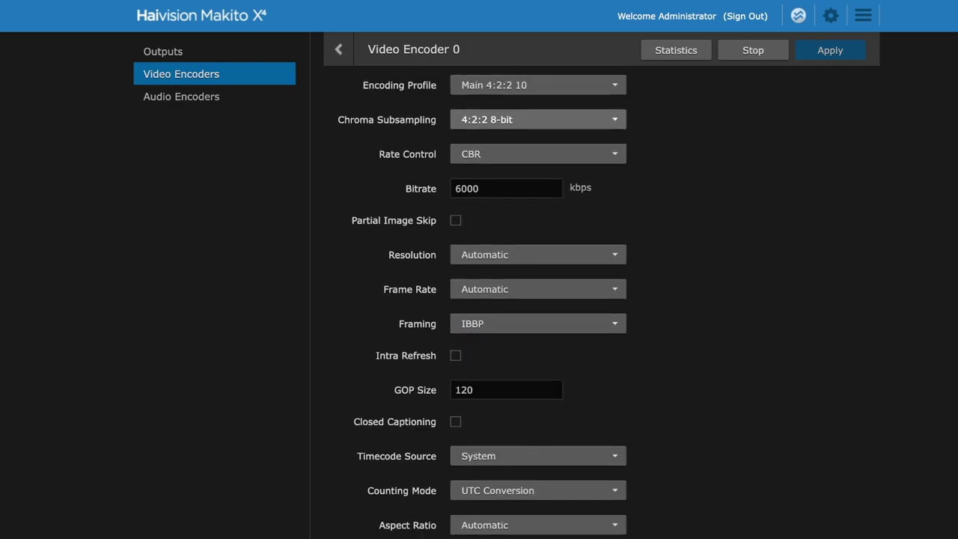
pyautogui.doubleClick(472, 188)
pyautogui.write('1')
pyautogui.press('BackSpace')
pyautogui.write('6000')
pyautogui.scroll(-1, 539, 295)
pyautogui.click(538, 295)
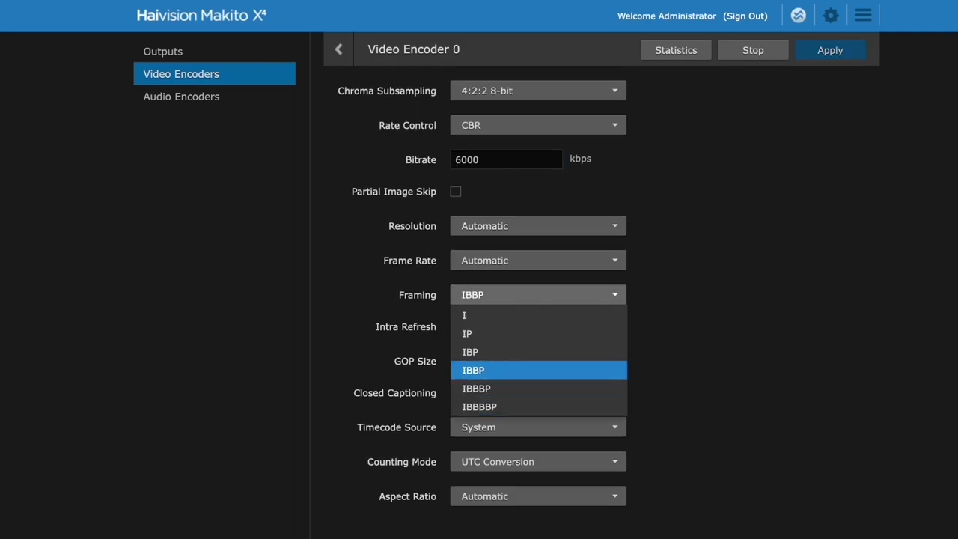
pyautogui.click(474, 370)
# Set the counting mode to UTC Conversion and keep System as the timecode source
pyautogui.scroll(-2, 479, 369)
pyautogui.click(539, 346)
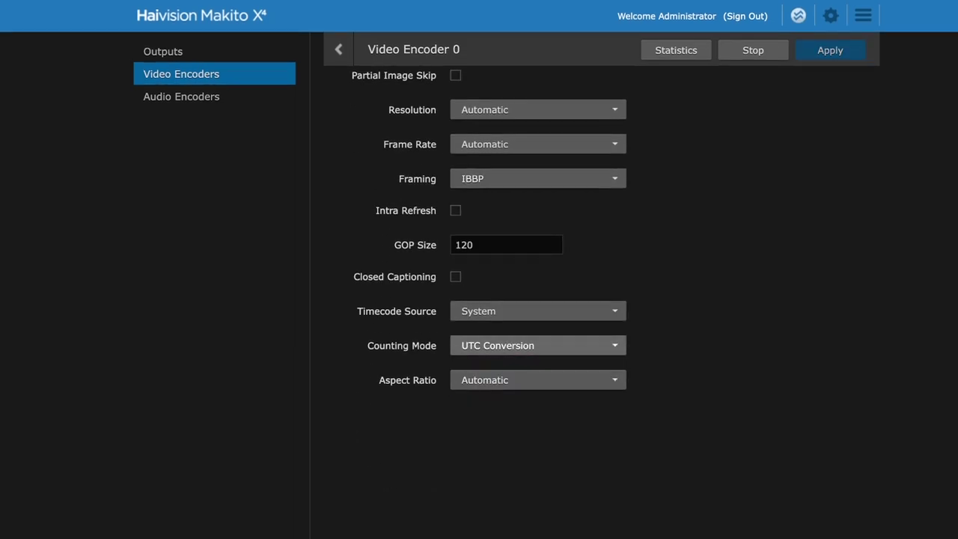
pyautogui.click(499, 384)
pyautogui.click(538, 311)
pyautogui.click(539, 311)
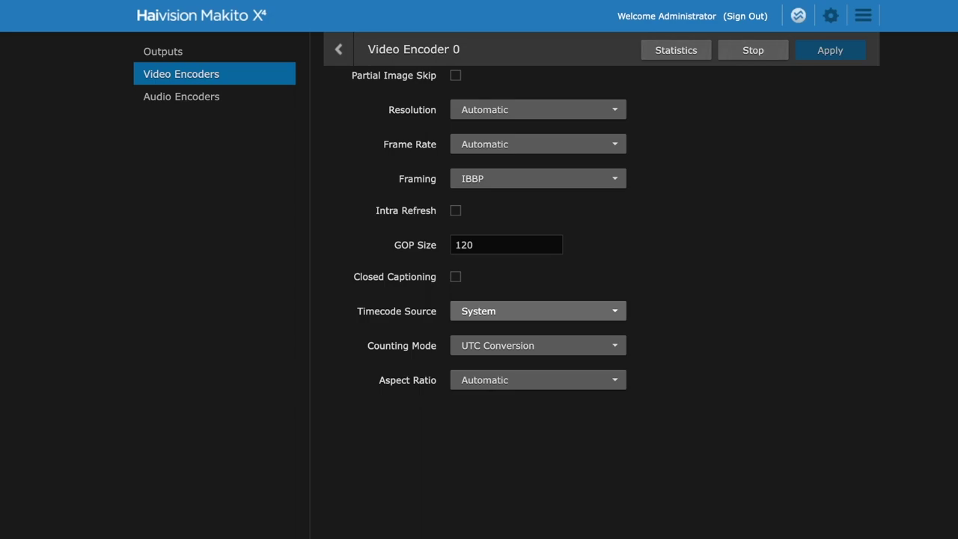
# Stop Video Encoder 0 from the video encoder list and start it again, applying each action
pyautogui.click(339, 50)
pyautogui.click(843, 134)
pyautogui.click(829, 173)
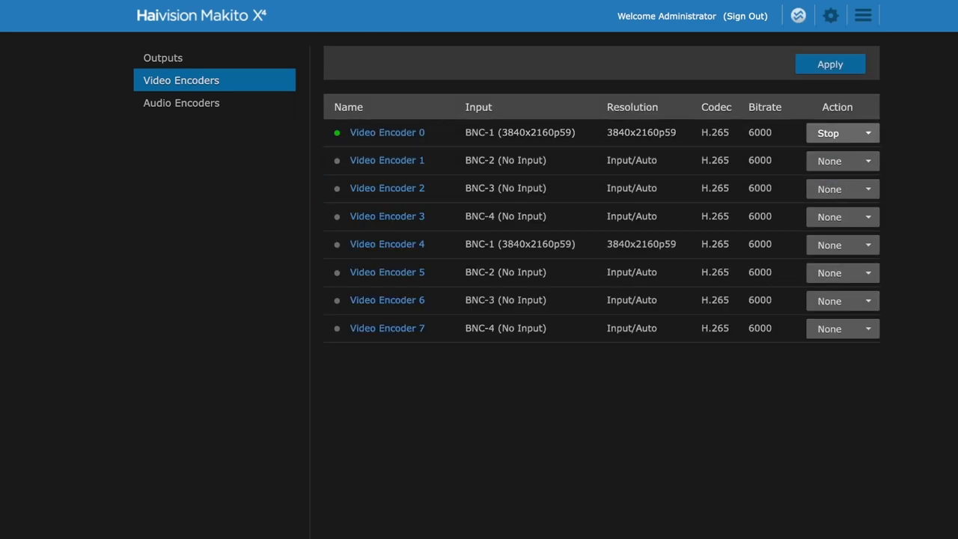
pyautogui.click(831, 64)
pyautogui.click(843, 133)
pyautogui.click(830, 172)
pyautogui.click(830, 64)
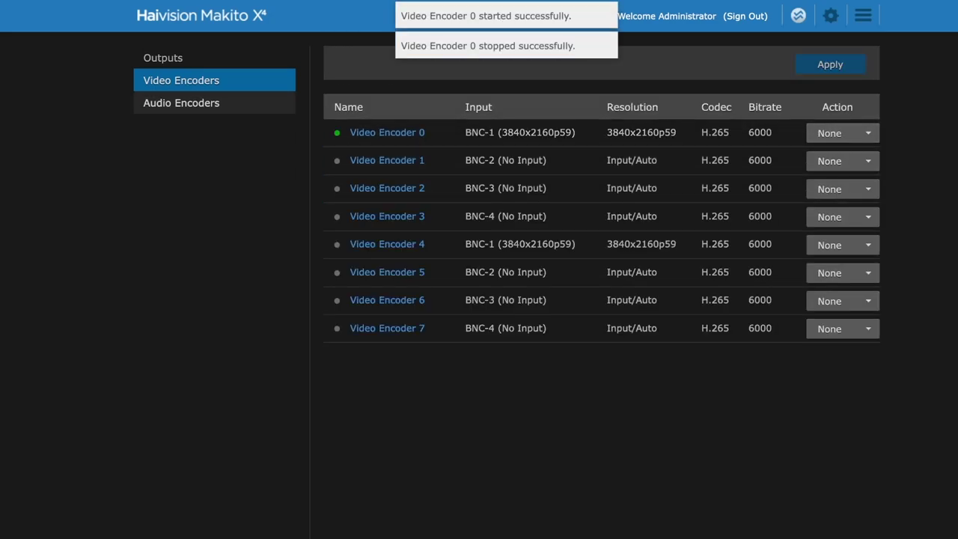
# Edit the Gateway 2 output's SRT latency and start the output
pyautogui.click(163, 57)
pyautogui.click(367, 133)
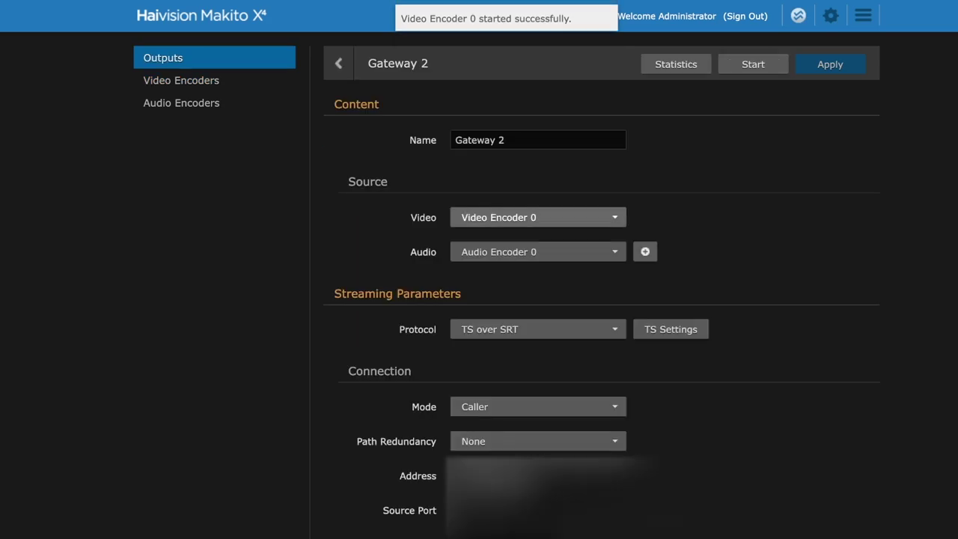
pyautogui.scroll(-3, 539, 330)
pyautogui.doubleClick(473, 361)
pyautogui.click(474, 361)
pyautogui.doubleClick(473, 362)
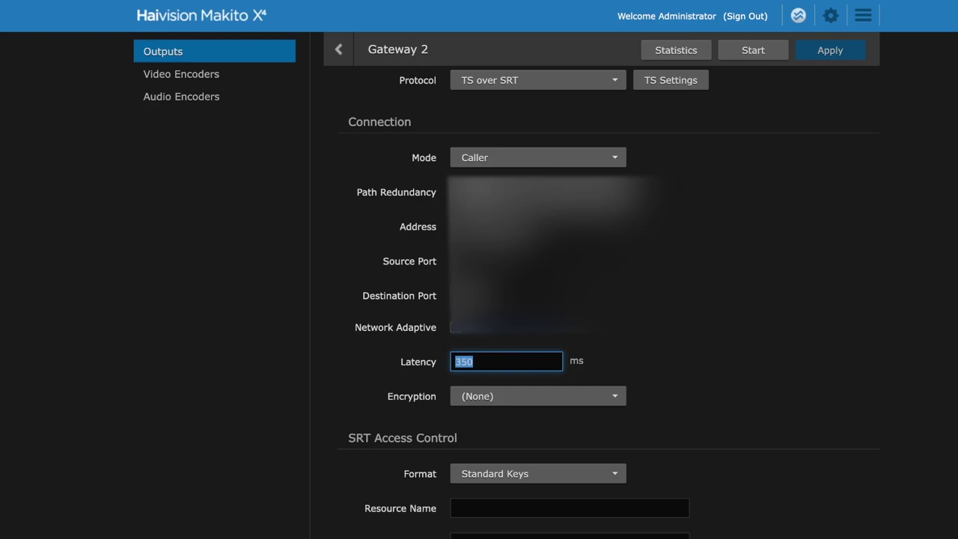
pyautogui.scroll(-4, 599, 300)
pyautogui.click(754, 50)
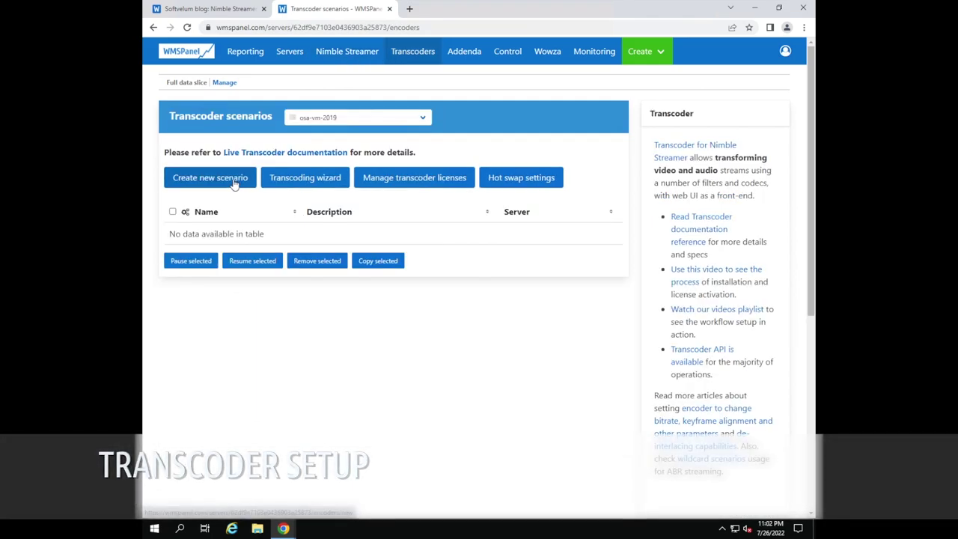
# Create a new transcoder scenario named Time Sync Demo with the description SRT NTP SEI
pyautogui.click(228, 179)
pyautogui.click(292, 146)
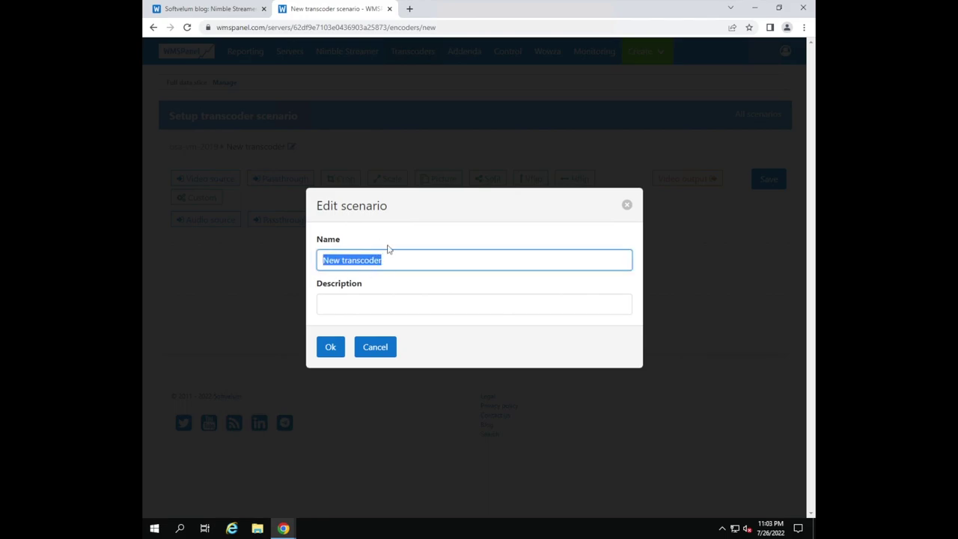
pyautogui.write('Time')
pyautogui.click(407, 288)
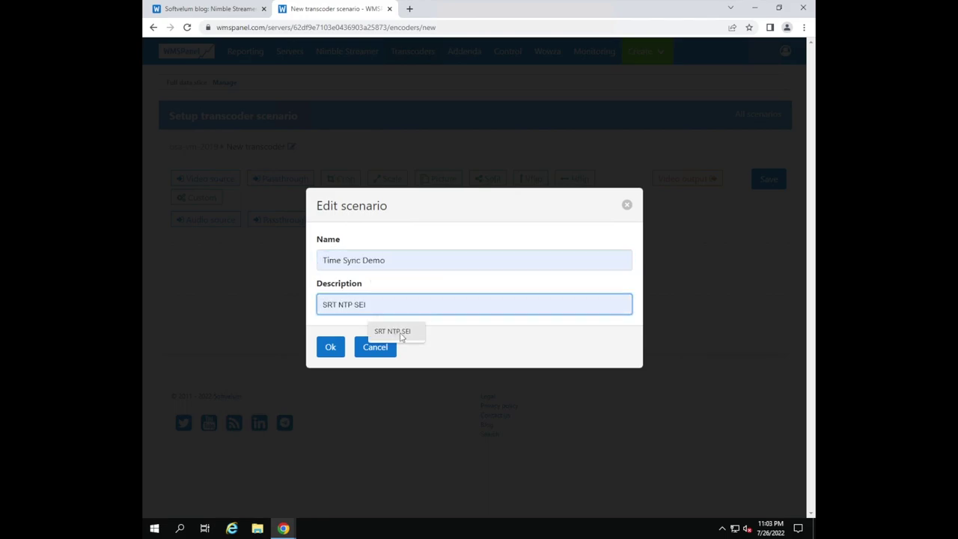
pyautogui.click(331, 346)
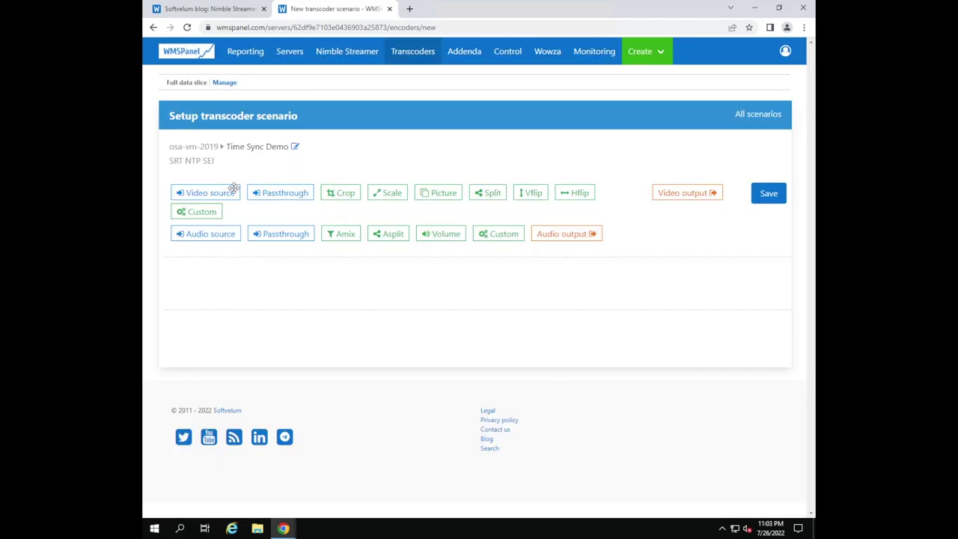
# Add a video source for stream encoder/one with forwarding of SEI timecodes enabled
pyautogui.moveTo(229, 188); pyautogui.dragTo(227, 279)
pyautogui.write('encoder')
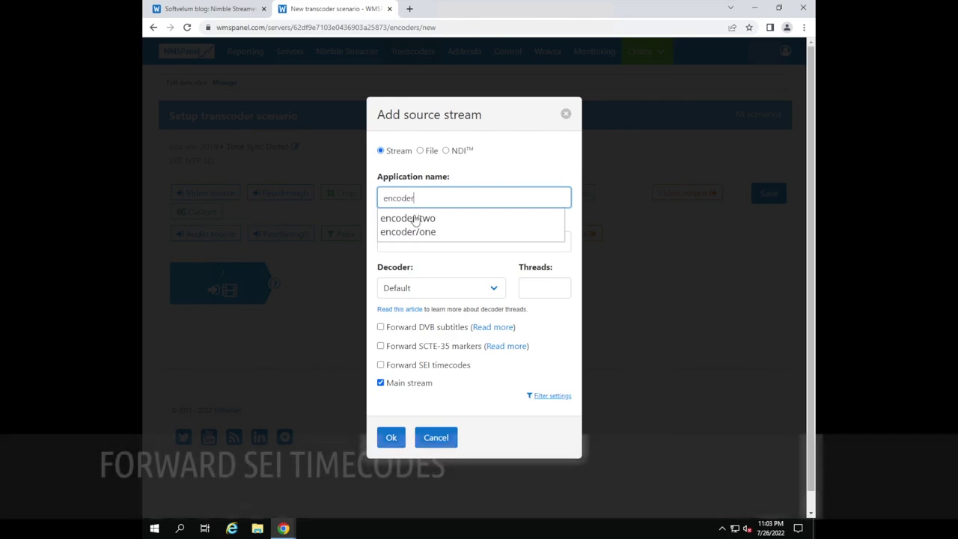
pyautogui.click(421, 232)
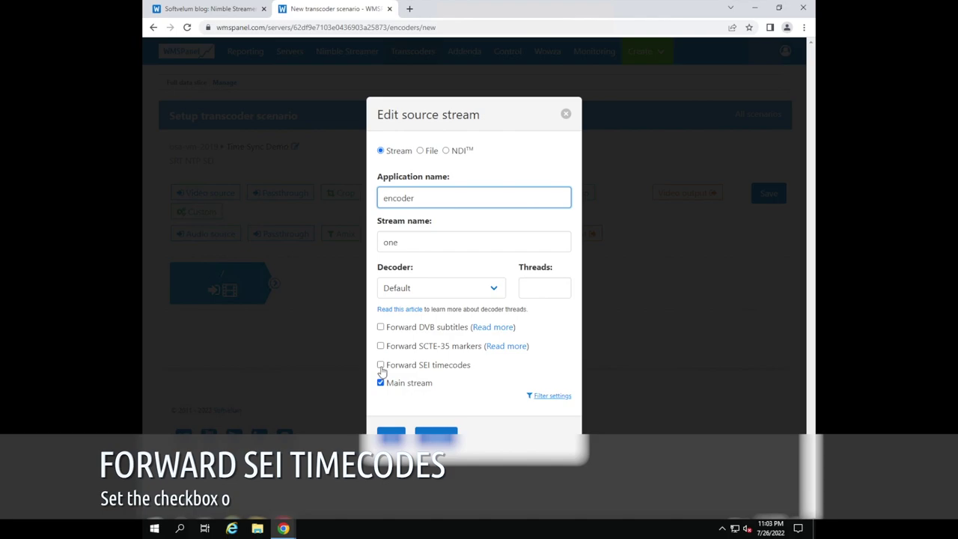
pyautogui.click(381, 366)
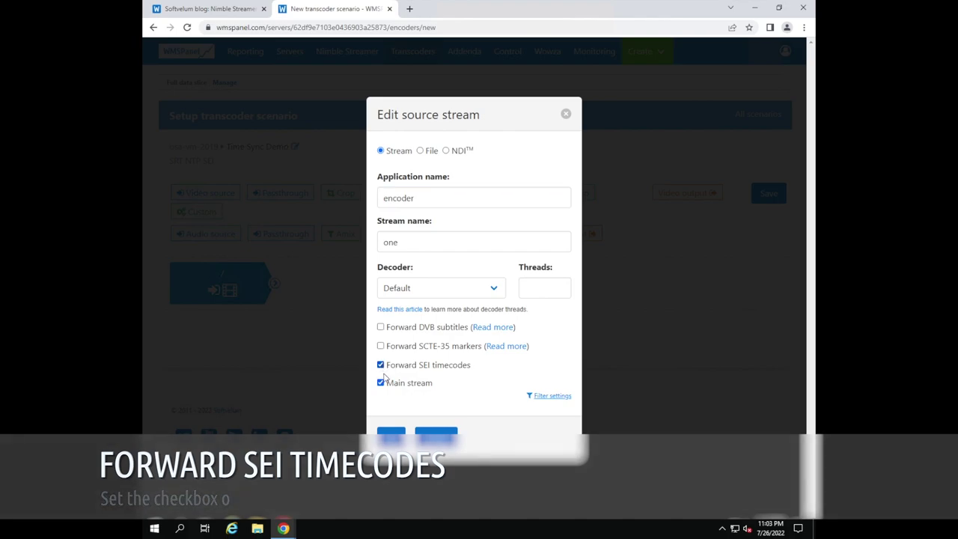
pyautogui.click(392, 436)
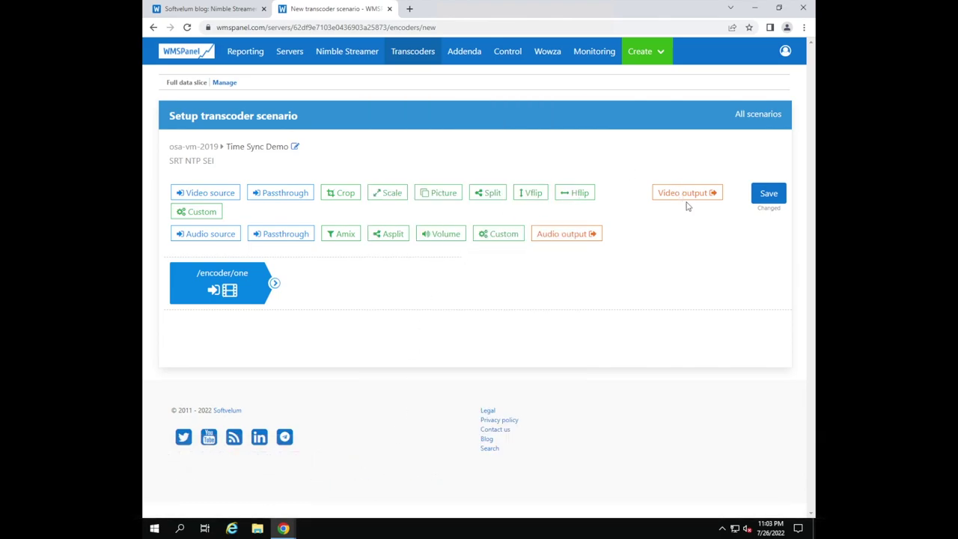
# Add an NDI video output named stream1 with a 1000 ms SEI timecode delay and connect the encoder/one video source to it
pyautogui.moveTo(685, 193); pyautogui.dragTo(413, 287)
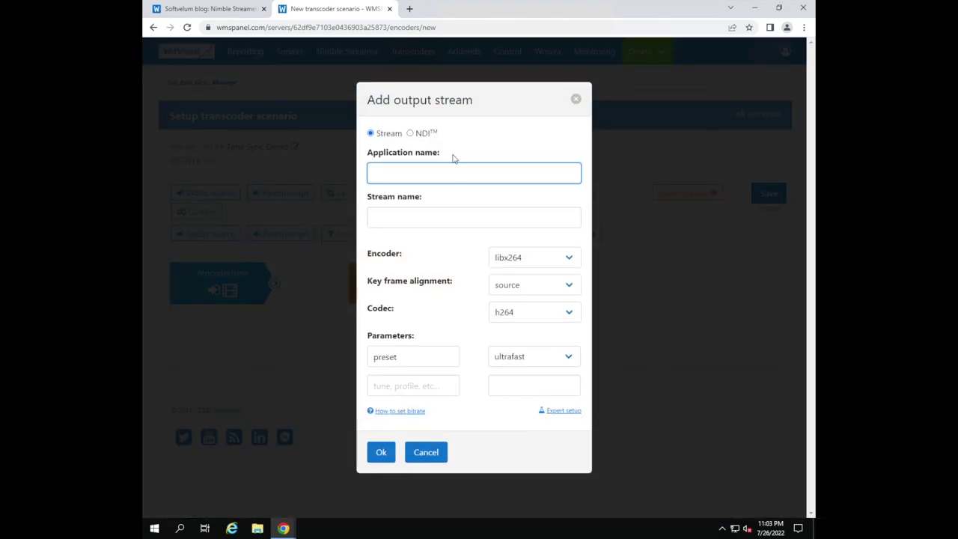
pyautogui.click(423, 134)
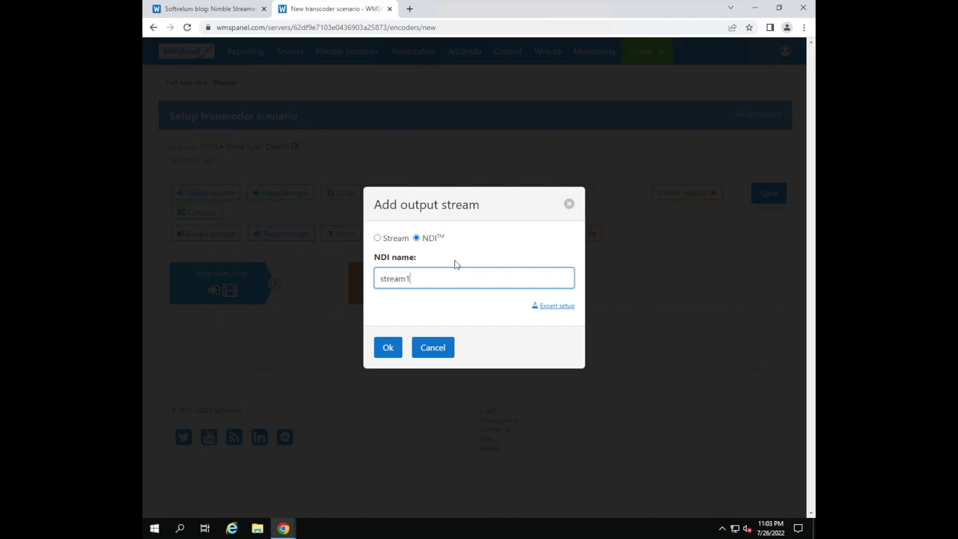
pyautogui.click(554, 305)
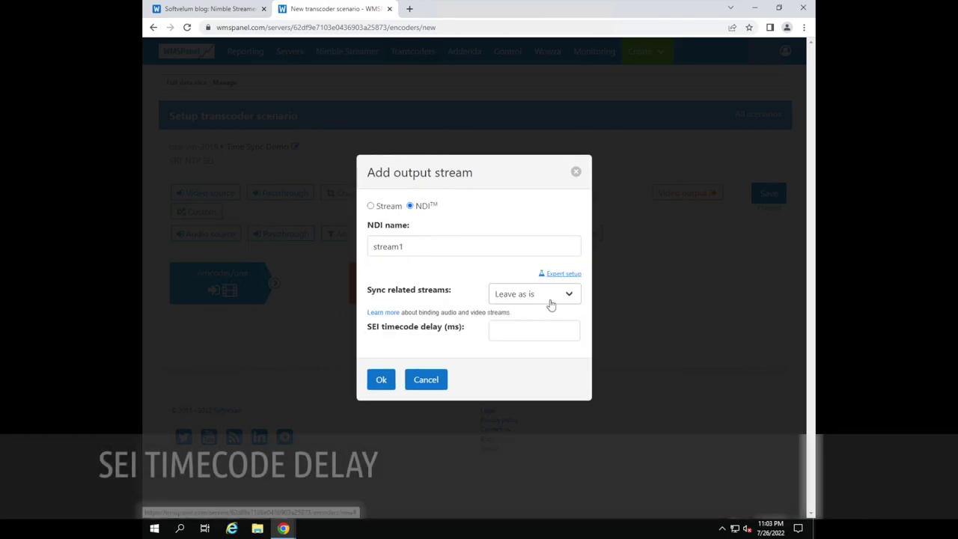
pyautogui.click(504, 336)
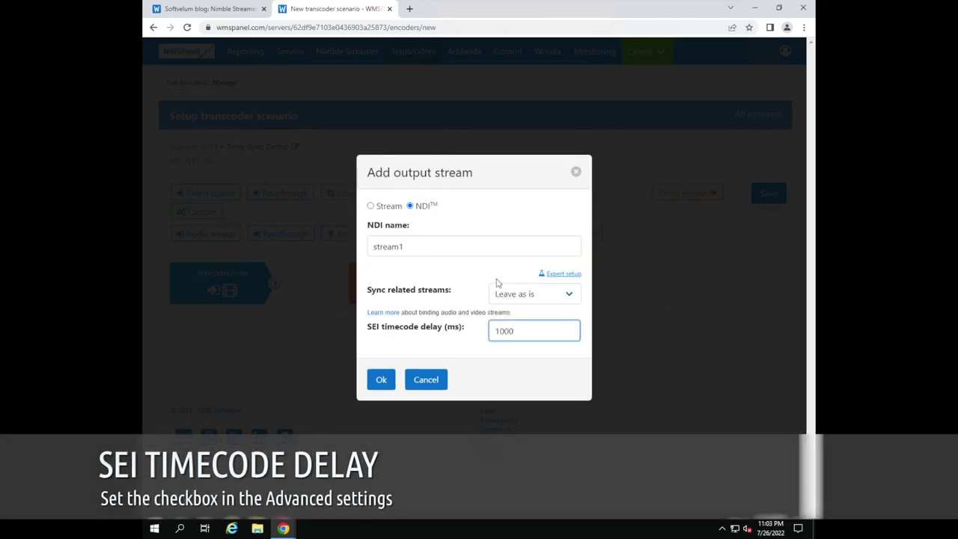
pyautogui.click(381, 380)
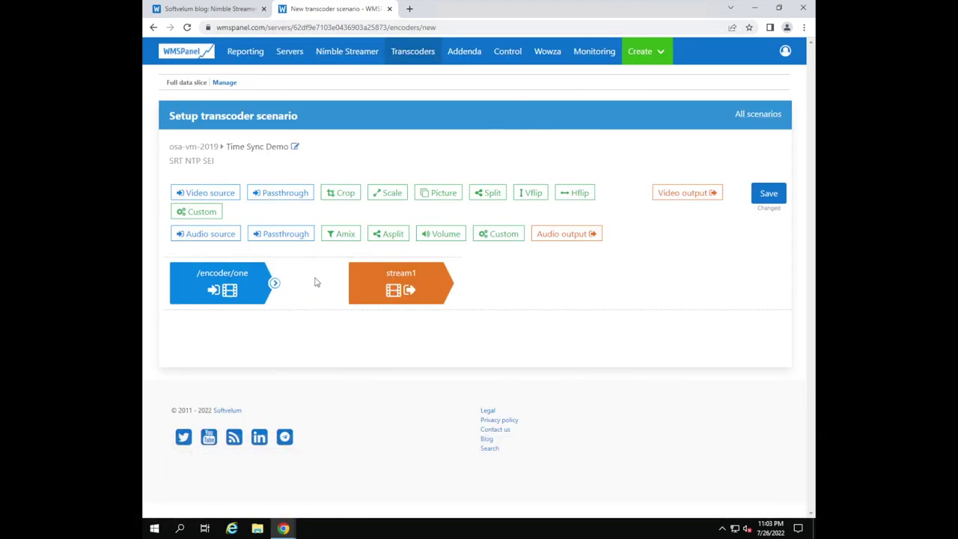
pyautogui.moveTo(274, 282); pyautogui.dragTo(389, 283)
# Add an audio source for stream encoder/one and an NDI audio output named stream1 linked to it
pyautogui.moveTo(218, 234); pyautogui.dragTo(229, 315)
pyautogui.write('encoder/')
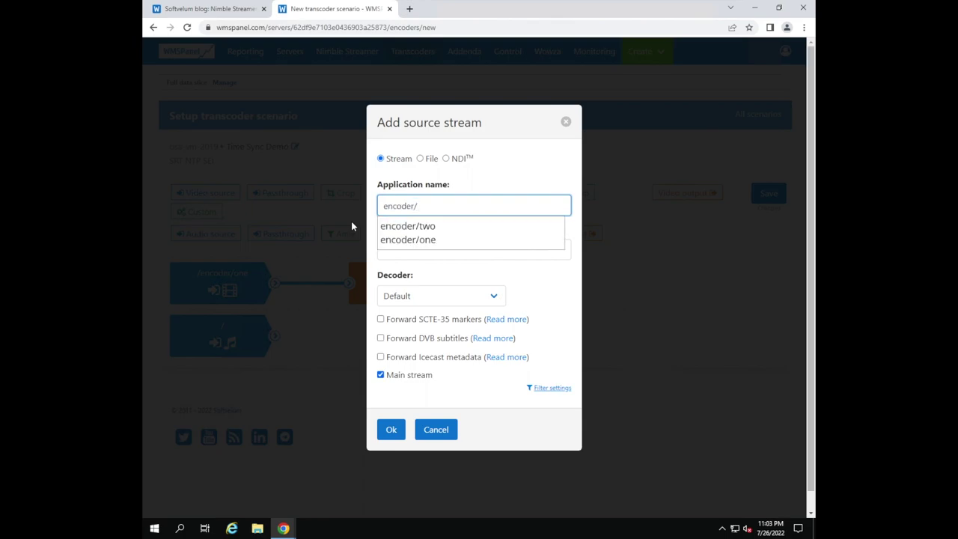
pyautogui.click(408, 240)
pyautogui.click(391, 429)
pyautogui.moveTo(565, 233); pyautogui.dragTo(472, 324)
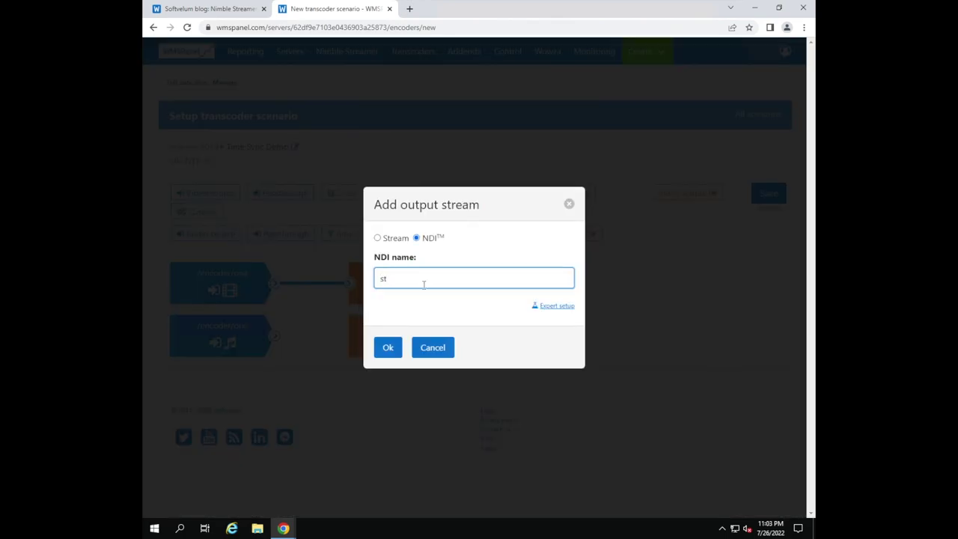
pyautogui.write('1')
pyautogui.click(388, 347)
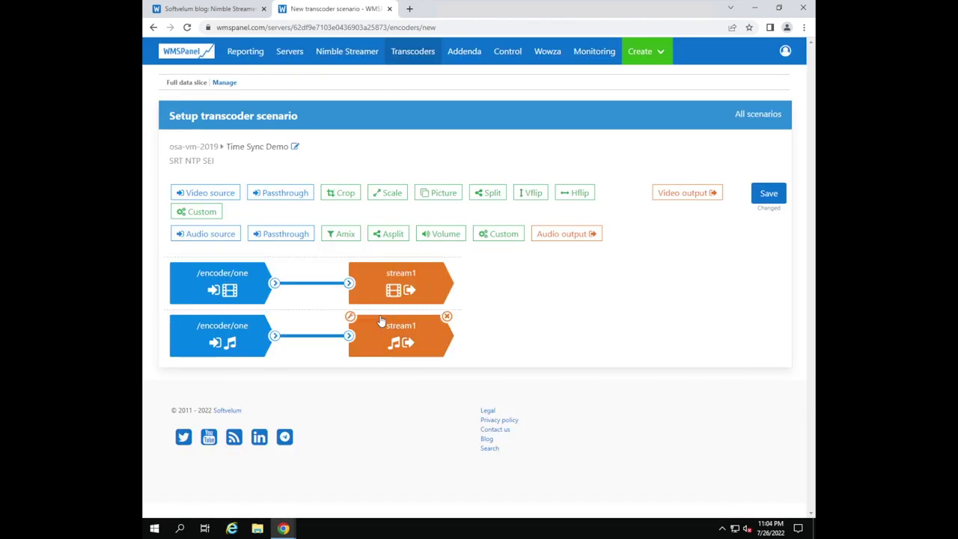
# Add a second video source for stream encoder/two with forwarding of SEI timecodes enabled
pyautogui.moveTo(233, 192); pyautogui.dragTo(234, 364)
pyautogui.write('enco')
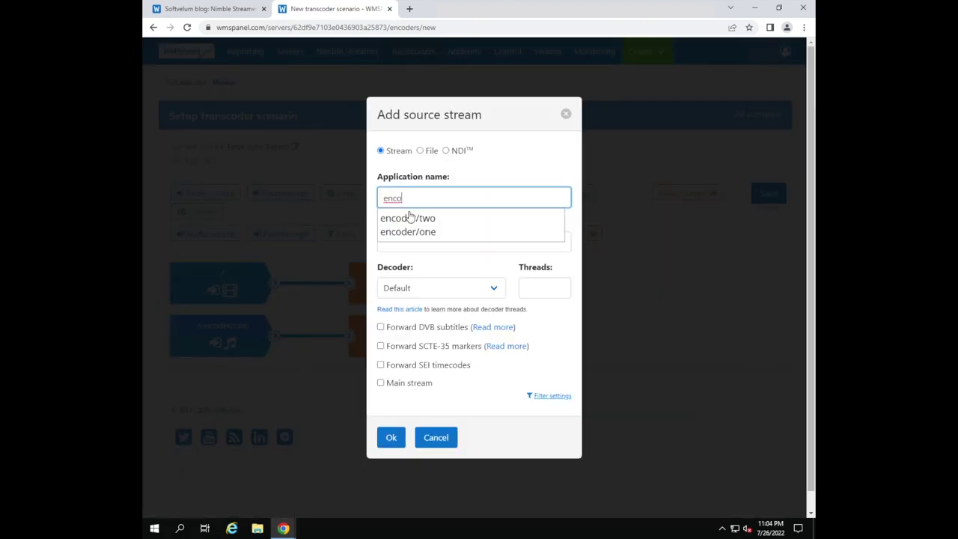
pyautogui.click(410, 218)
pyautogui.click(380, 365)
pyautogui.click(391, 437)
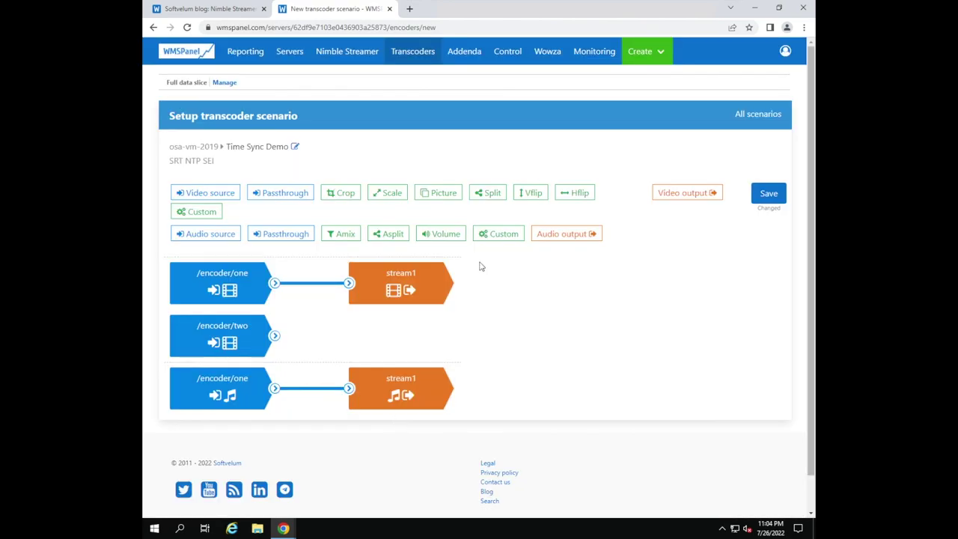
# Add an NDI video output named stream2 for the encoder/two video, with a 1000 ms SEI timecode delay
pyautogui.moveTo(683, 192); pyautogui.dragTo(397, 337)
pyautogui.click(416, 237)
pyautogui.click(423, 279)
pyautogui.write('stream2')
pyautogui.click(503, 339)
pyautogui.write('1000')
pyautogui.click(382, 380)
# Add a second audio source to the scenario with encoder as its application name
pyautogui.moveTo(201, 237); pyautogui.dragTo(203, 352)
pyautogui.write('encode')
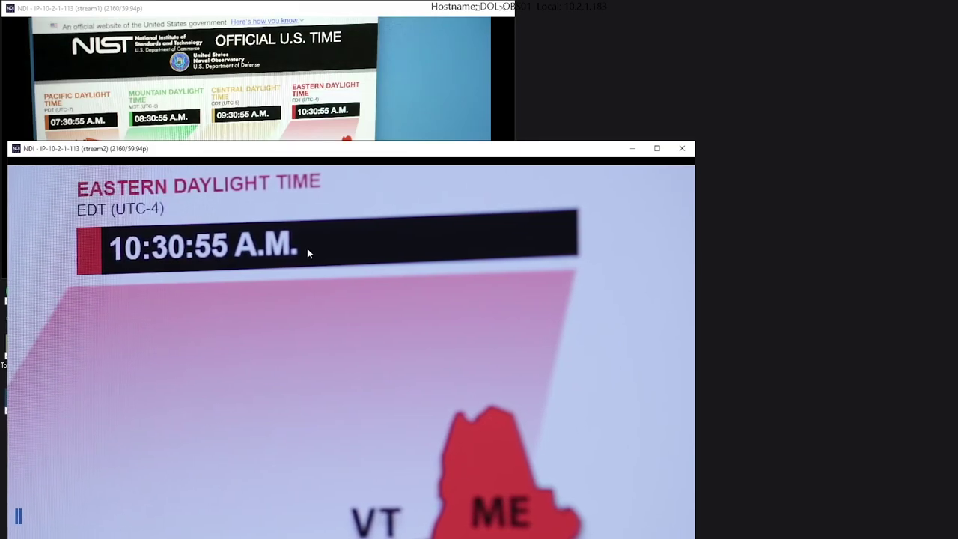
pyautogui.moveTo(295, 253)
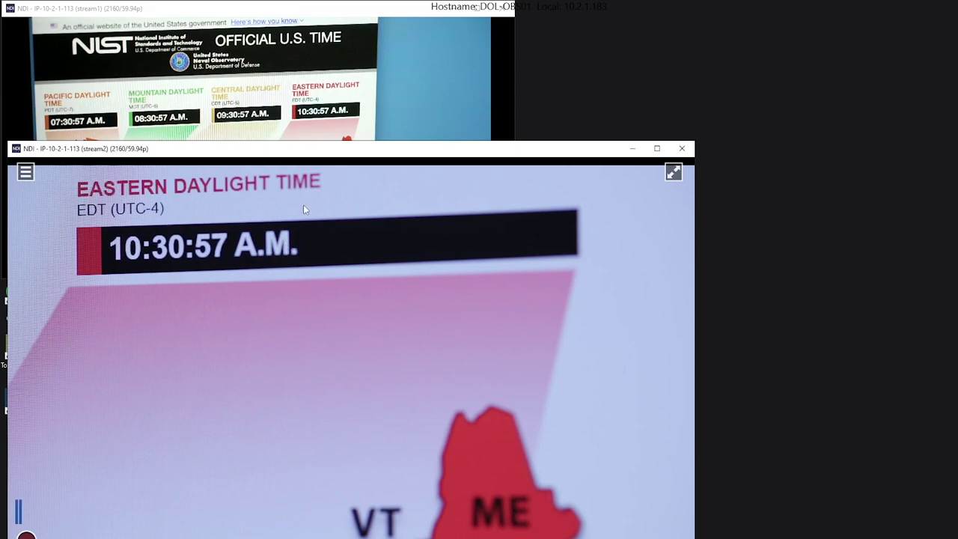